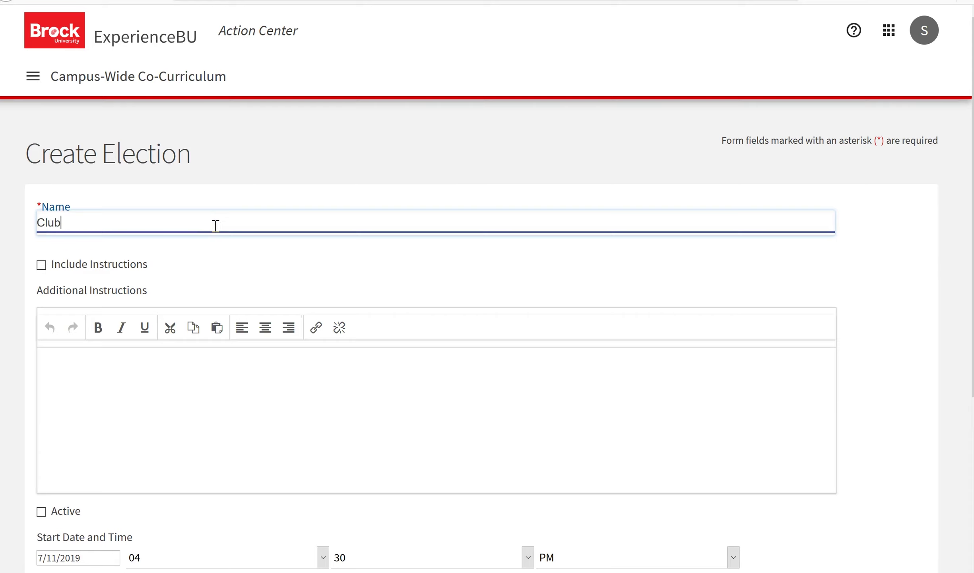
- Name the election "Club Exec Election" and include the additional instructions "Please vote for new execs."
{"action": "type", "text": "tion"}
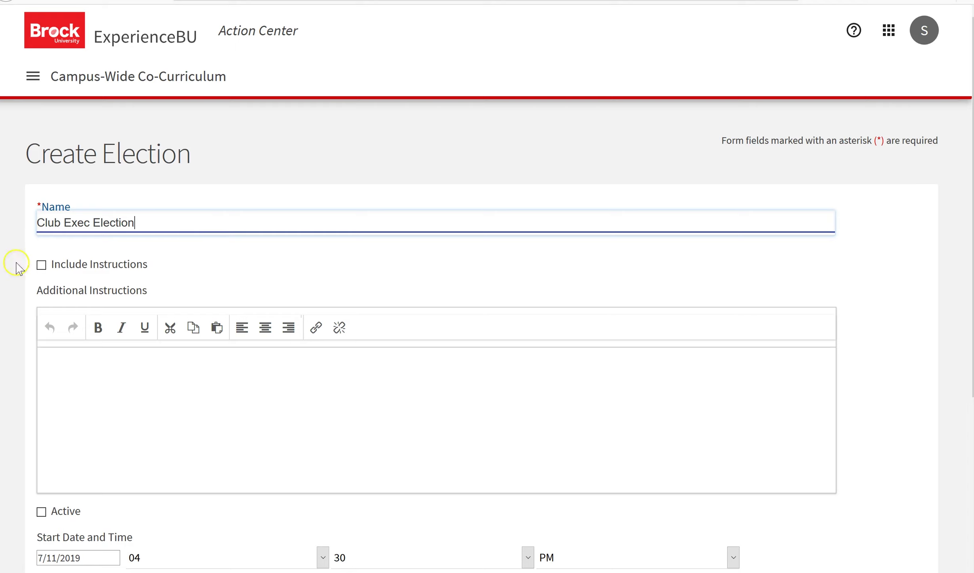
{"action": "left_click", "coordinate": [41, 264]}
{"action": "left_click", "coordinate": [88, 368]}
{"action": "type", "text": "Please vote for new execs."}
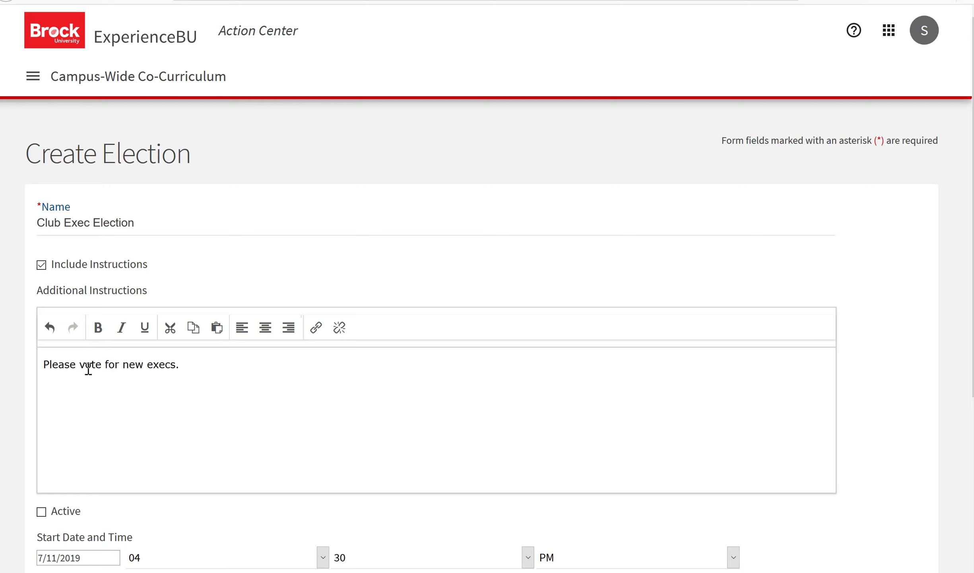
- Make the election active, turn off its organization homepage alert, and save the election
{"action": "scroll", "coordinate": [822, 250], "scroll_direction": "down", "scroll_amount": 4}
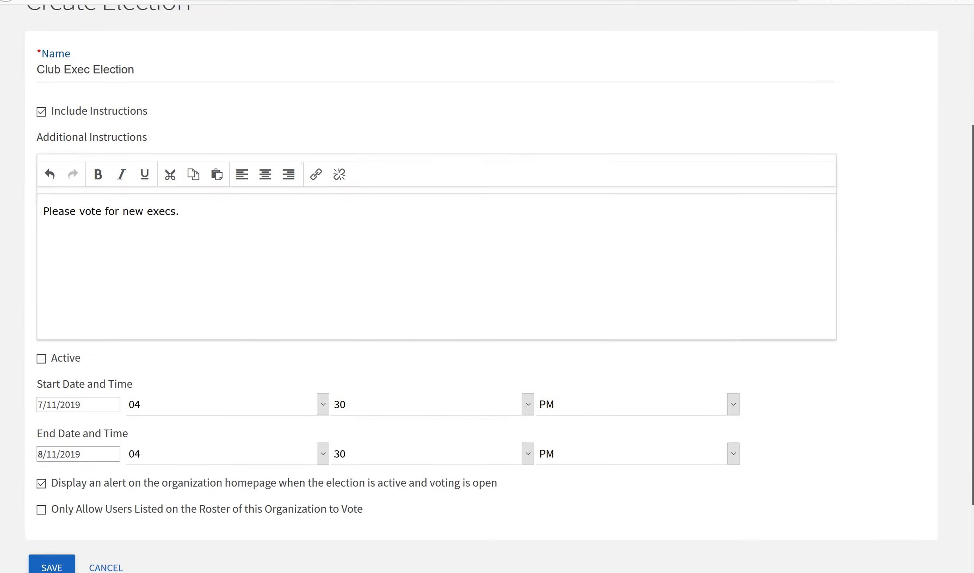
{"action": "scroll", "coordinate": [545, 241], "scroll_direction": "down", "scroll_amount": 3}
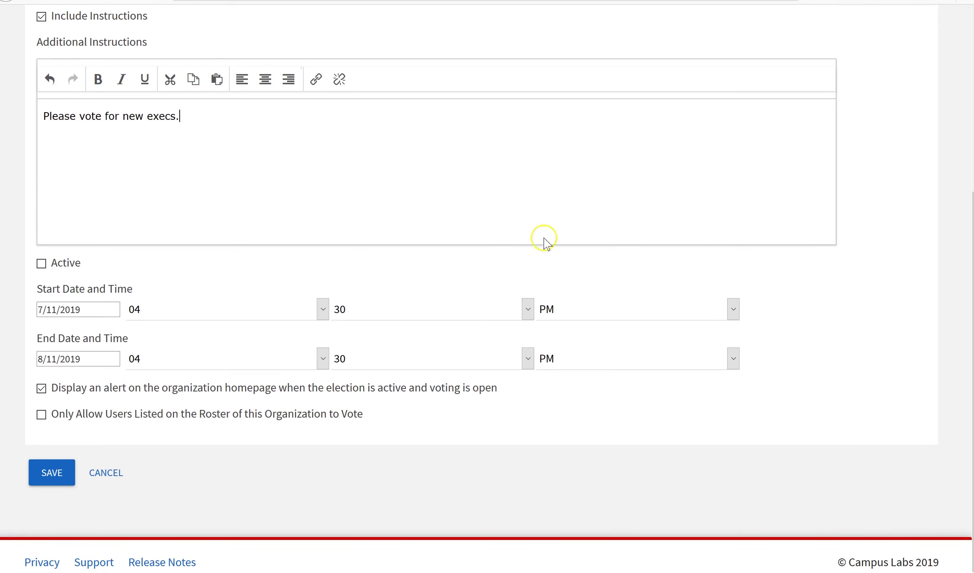
{"action": "left_click", "coordinate": [41, 265]}
{"action": "left_click", "coordinate": [83, 318]}
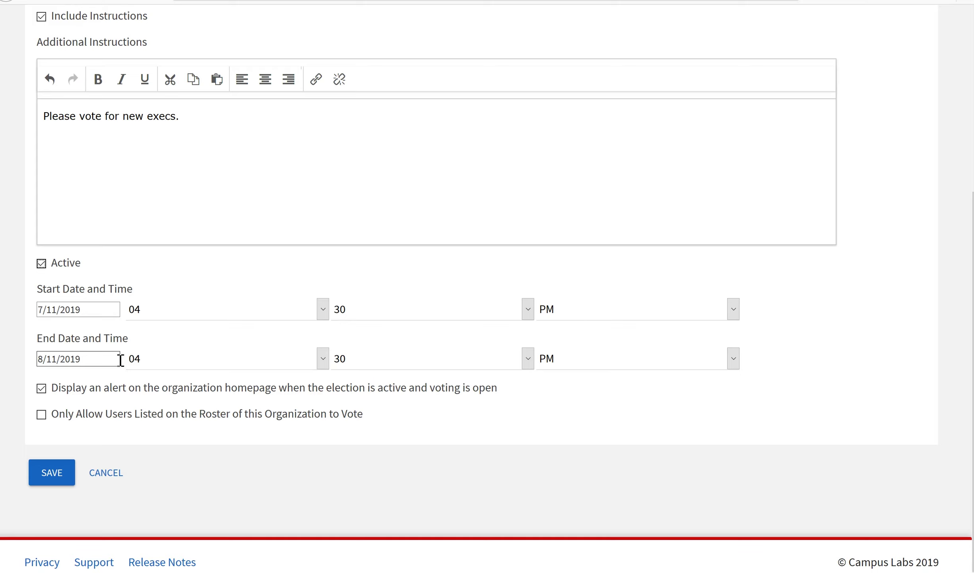
{"action": "left_click", "coordinate": [97, 398]}
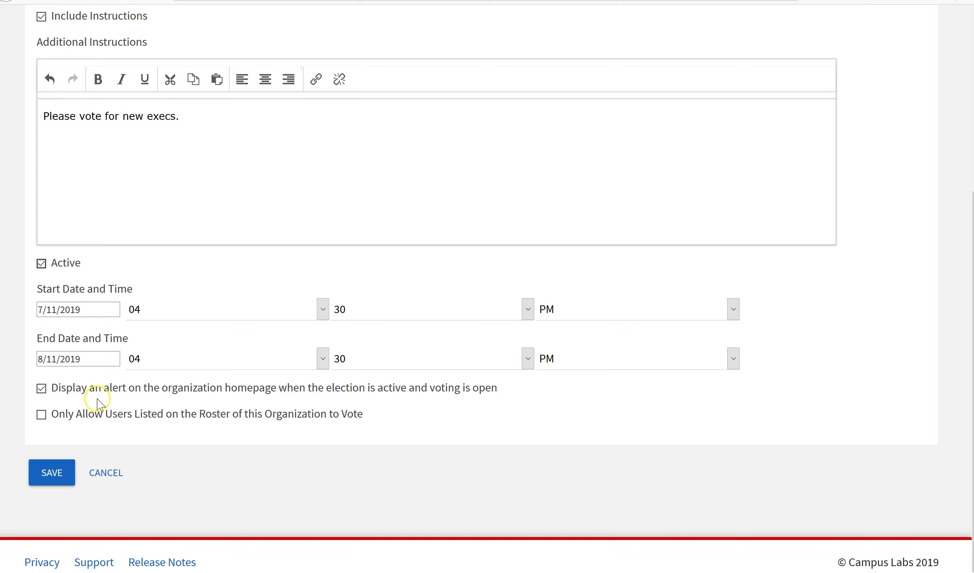
{"action": "left_click", "coordinate": [41, 388]}
{"action": "left_click", "coordinate": [53, 469]}
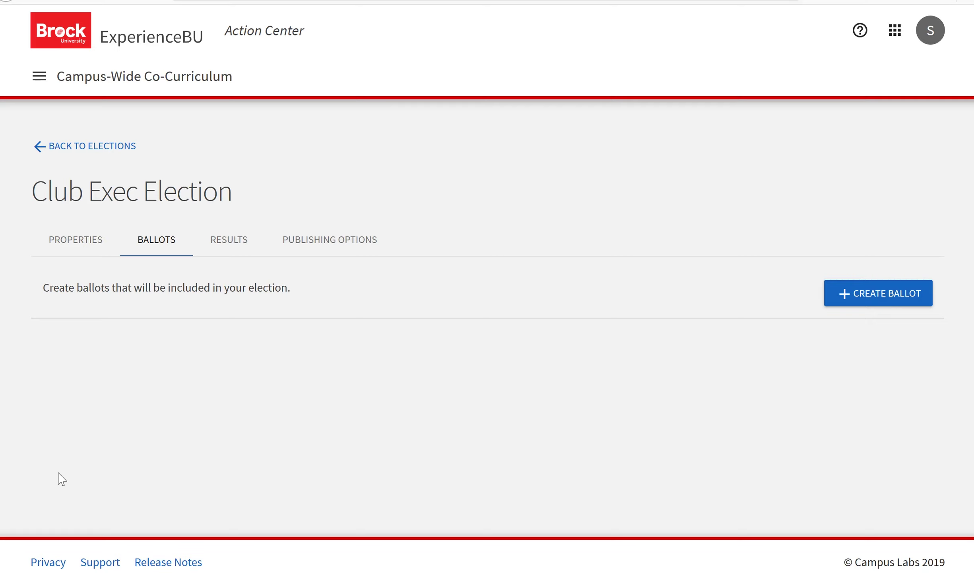
- Create and save a ballot named "Exec 1" for the election
{"action": "left_click", "coordinate": [405, 357]}
{"action": "left_click", "coordinate": [862, 303]}
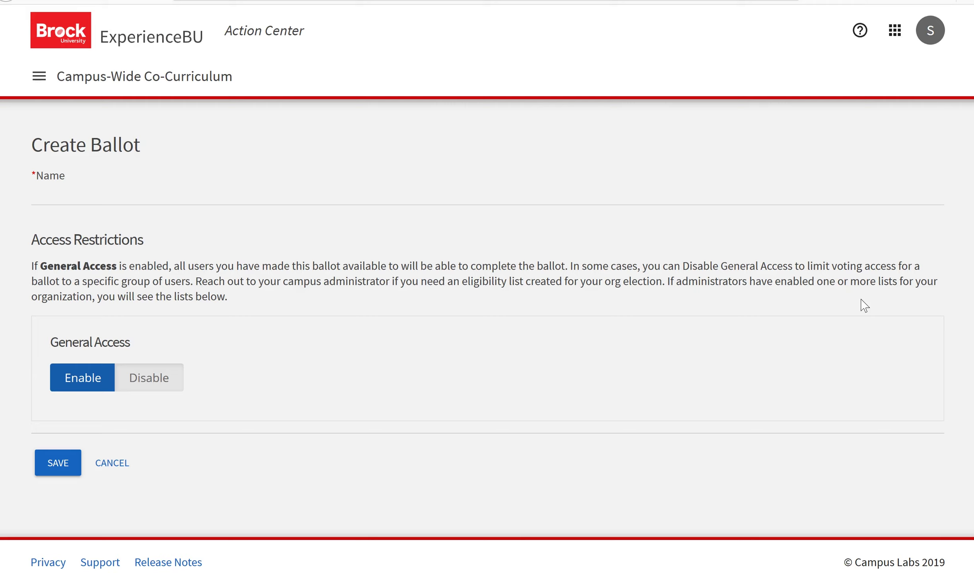
{"action": "left_click", "coordinate": [113, 196]}
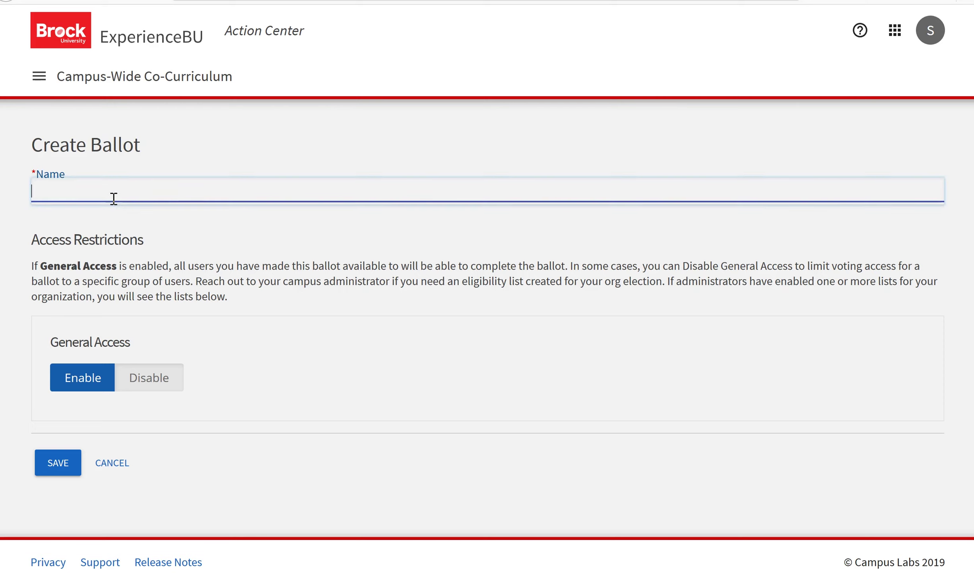
{"action": "type", "text": "Exec 1"}
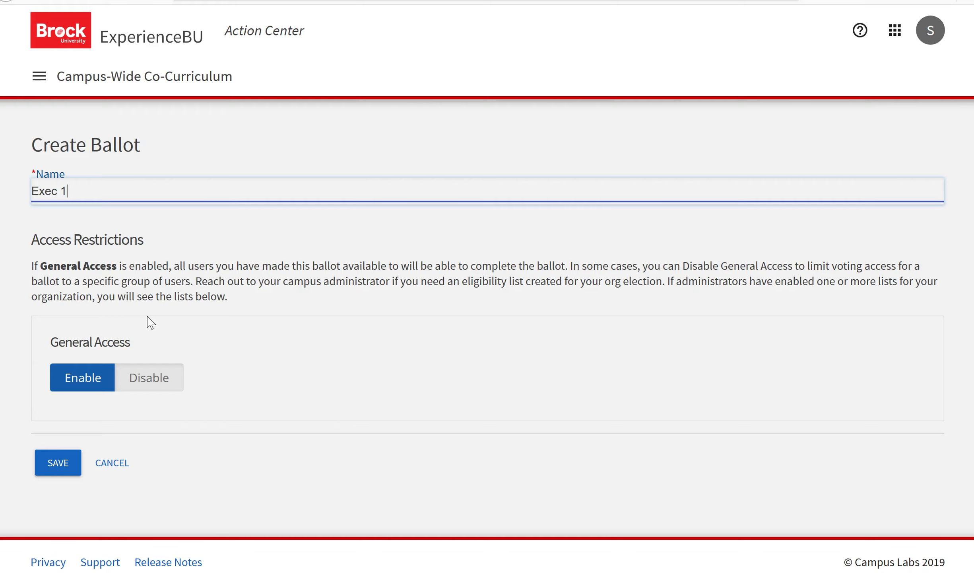
{"action": "left_click", "coordinate": [66, 465]}
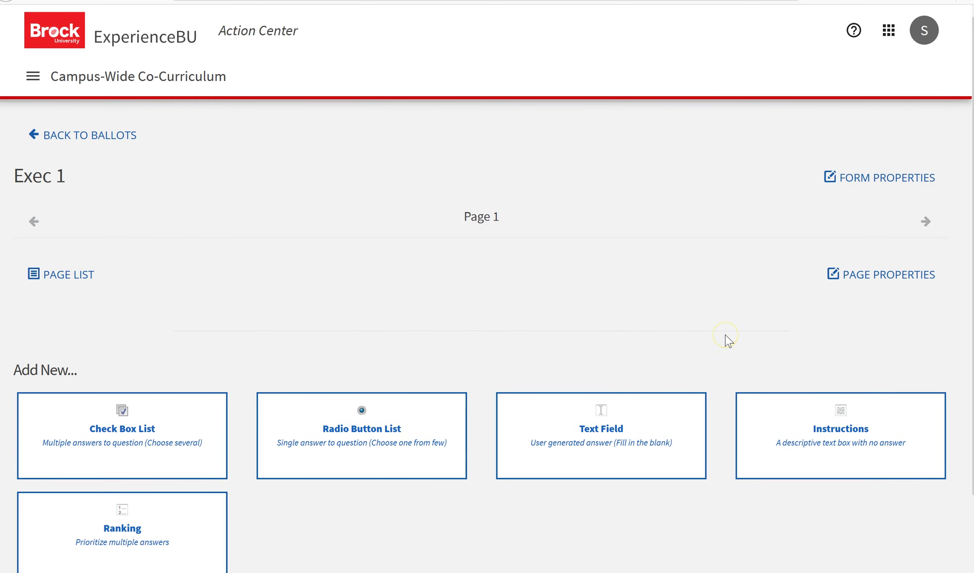
- Start a check box list item on the Exec 1 ballot with the question "Who do you vote for?"
{"action": "left_click", "coordinate": [925, 192]}
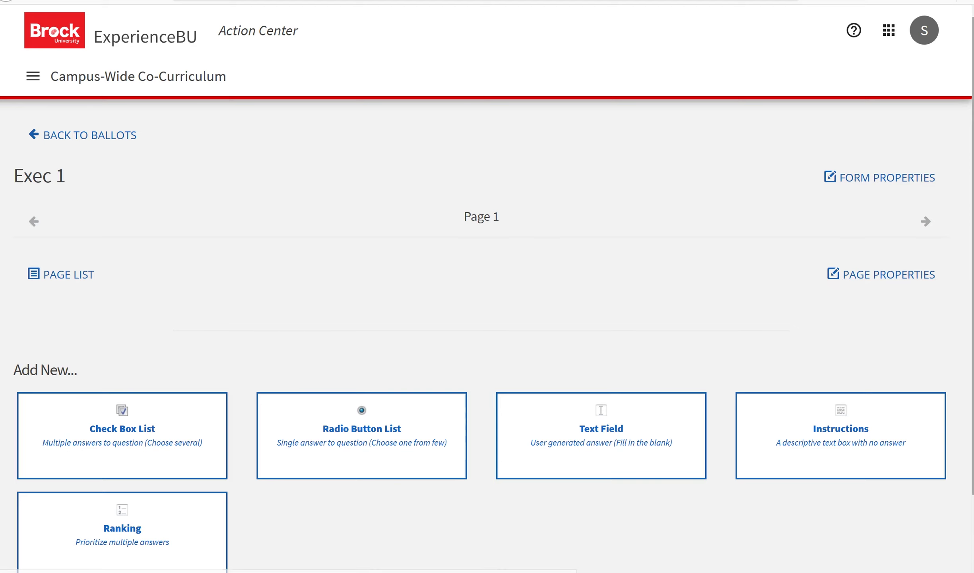
{"action": "scroll", "coordinate": [462, 429], "scroll_direction": "down", "scroll_amount": 3}
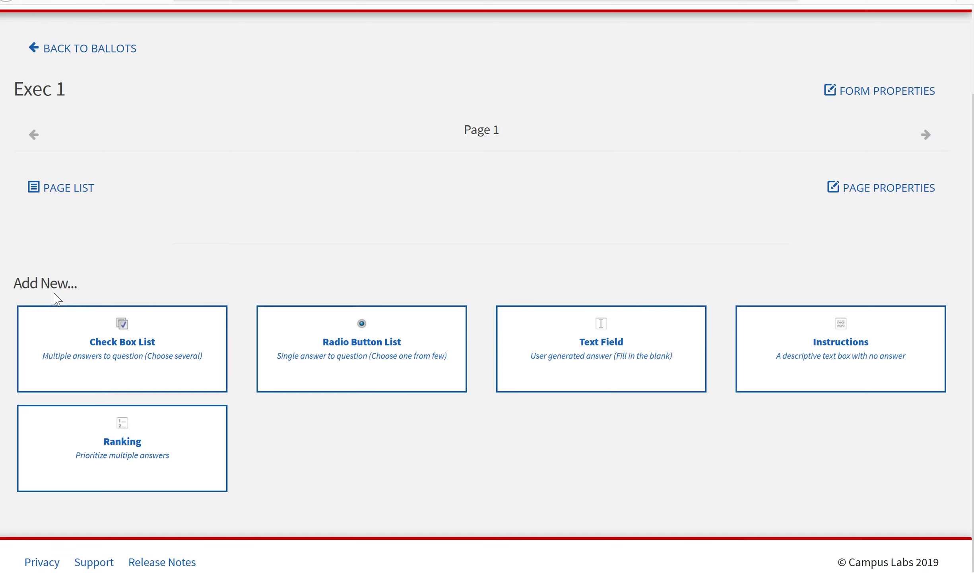
{"action": "left_click", "coordinate": [97, 351]}
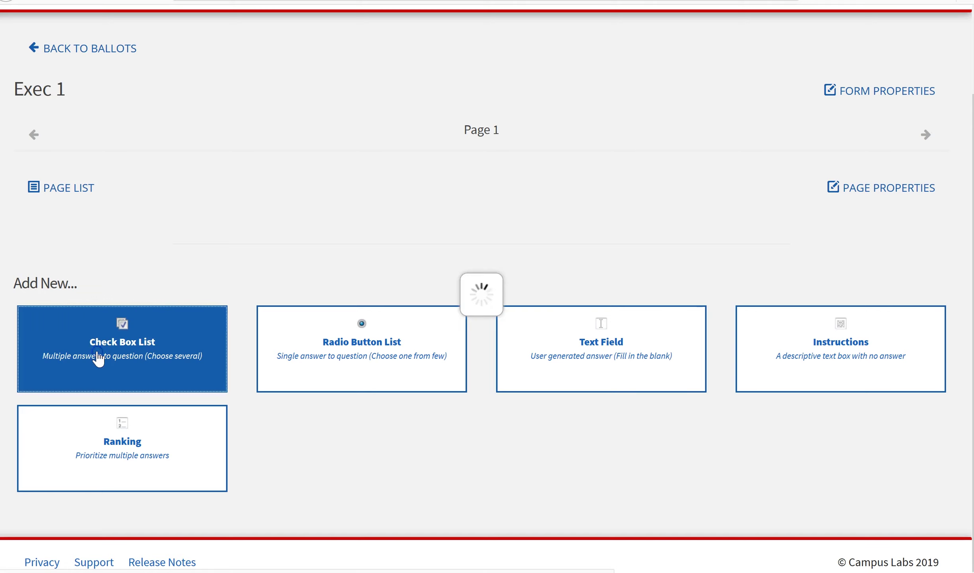
{"action": "left_click", "coordinate": [335, 181]}
{"action": "type", "text": "Who d"}
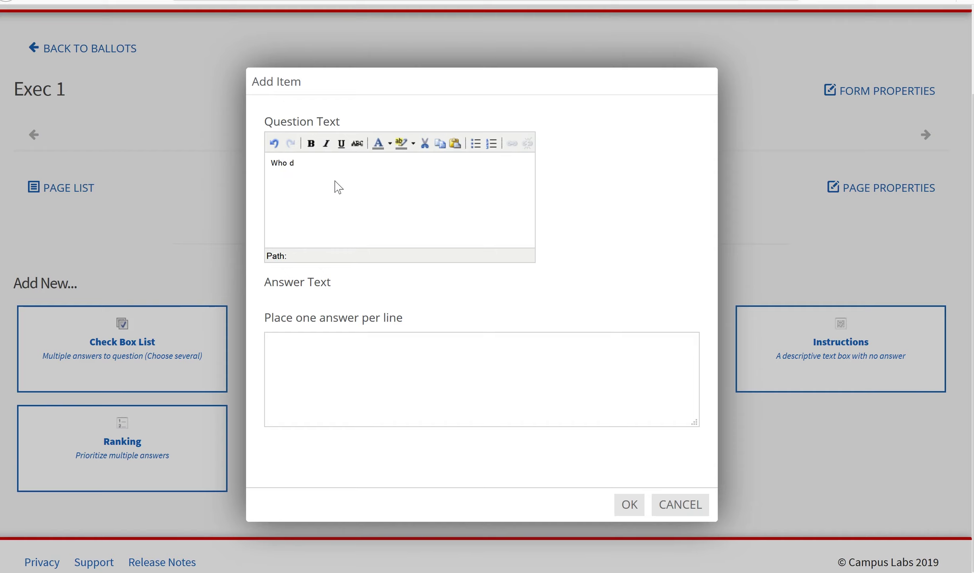
{"action": "type", "text": "o you vote for?"}
{"action": "left_click", "coordinate": [309, 355]}
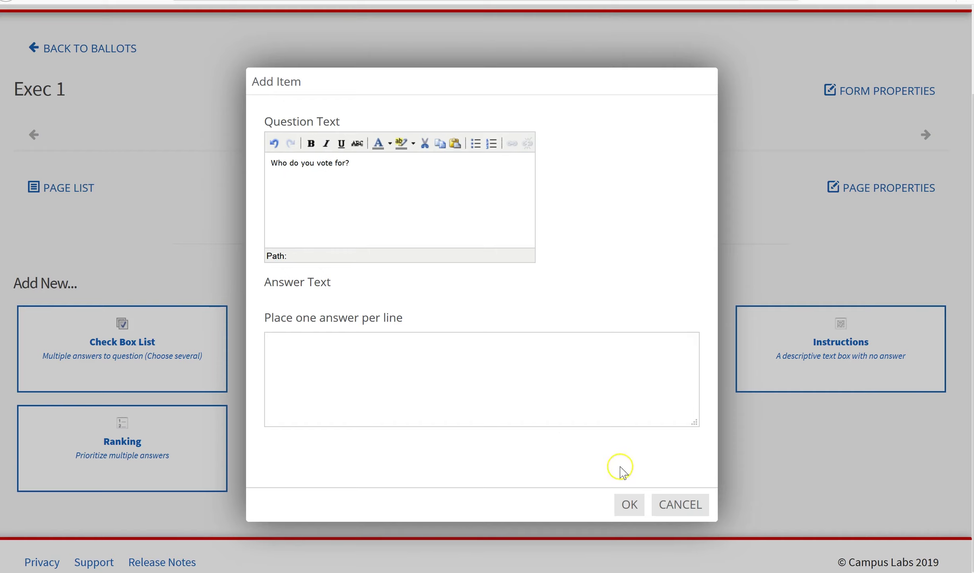
{"action": "left_click", "coordinate": [629, 502]}
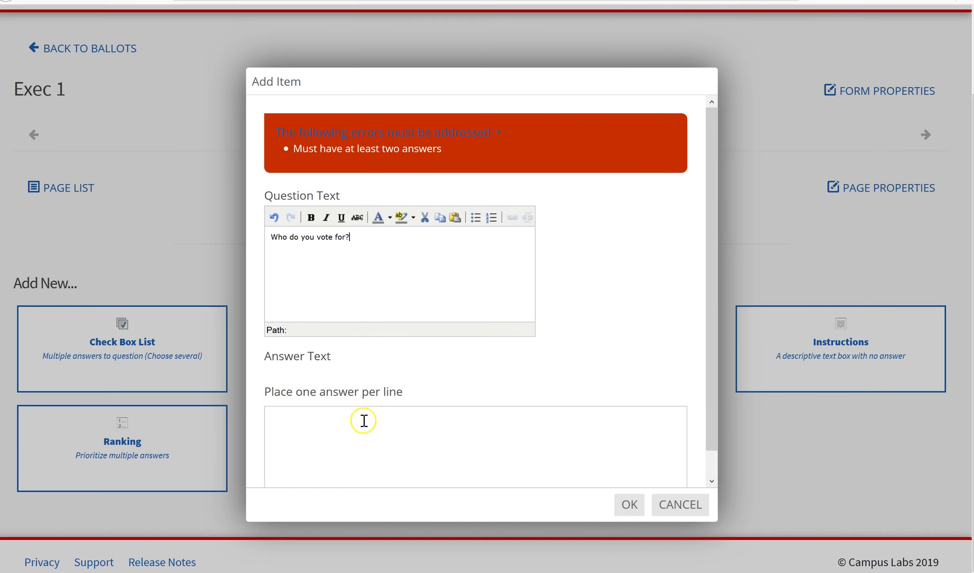
- Enter two candidates' first names as answers, one per line, and add the check box question to the ballot
{"action": "left_click", "coordinate": [362, 428]}
{"action": "left_click", "coordinate": [363, 427]}
{"action": "type", "text": "Bob"}
{"action": "key", "text": "Return"}
{"action": "type", "text": "Sandy"}
{"action": "left_click", "coordinate": [488, 444]}
{"action": "left_click", "coordinate": [630, 509]}
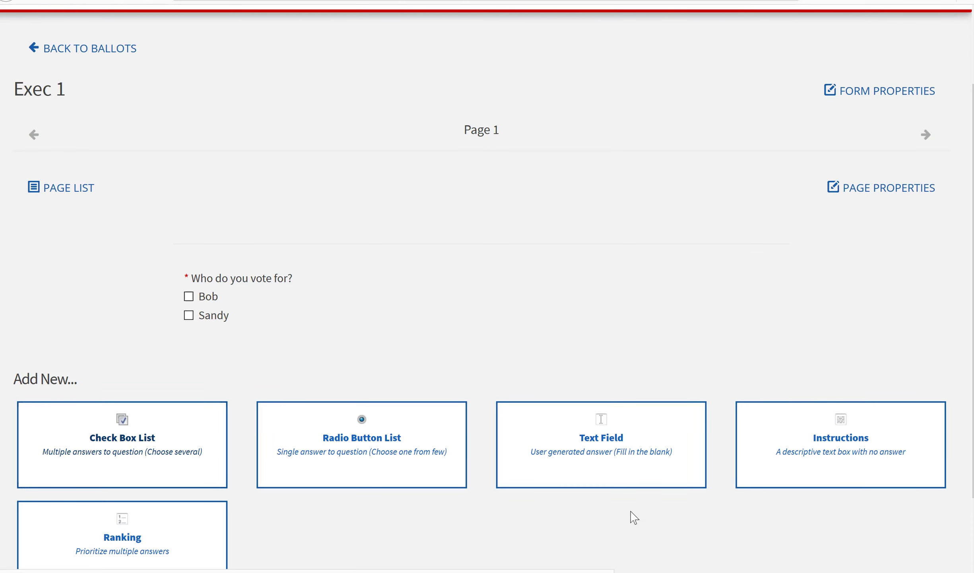
- Start a radio button list item on the ballot with the question "Who do you vote for?"
{"action": "left_click", "coordinate": [369, 441]}
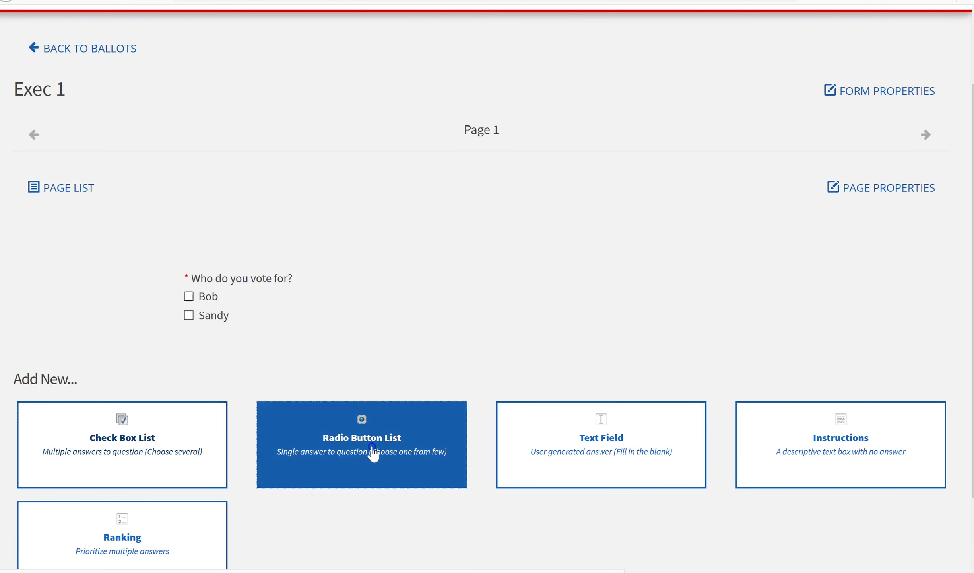
{"action": "left_click", "coordinate": [369, 373]}
{"action": "left_click", "coordinate": [361, 224]}
{"action": "left_click", "coordinate": [434, 162]}
{"action": "type", "text": "Who do you vote for?"}
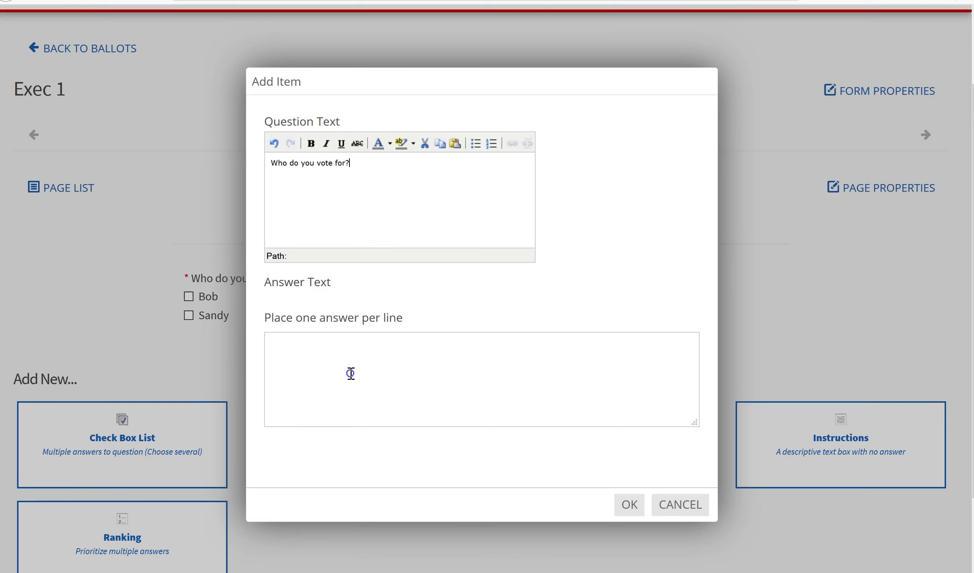
{"action": "left_click", "coordinate": [625, 504]}
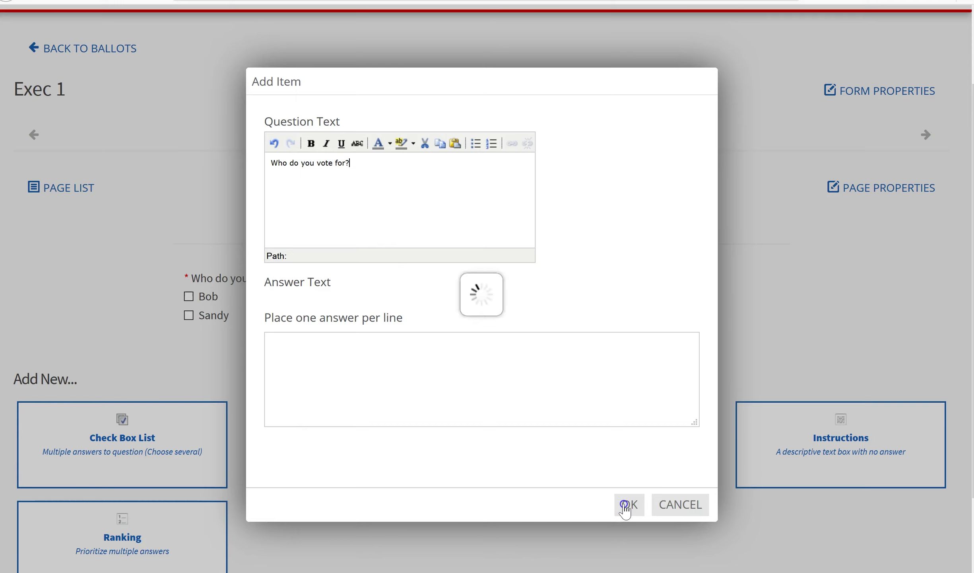
- Enter two other candidates' first names, one per line, as answers and add the radio button question to the ballot
{"action": "left_click", "coordinate": [359, 435]}
{"action": "type", "text": "Rick"}
{"action": "key", "text": "Return"}
{"action": "type", "text": "Linda"}
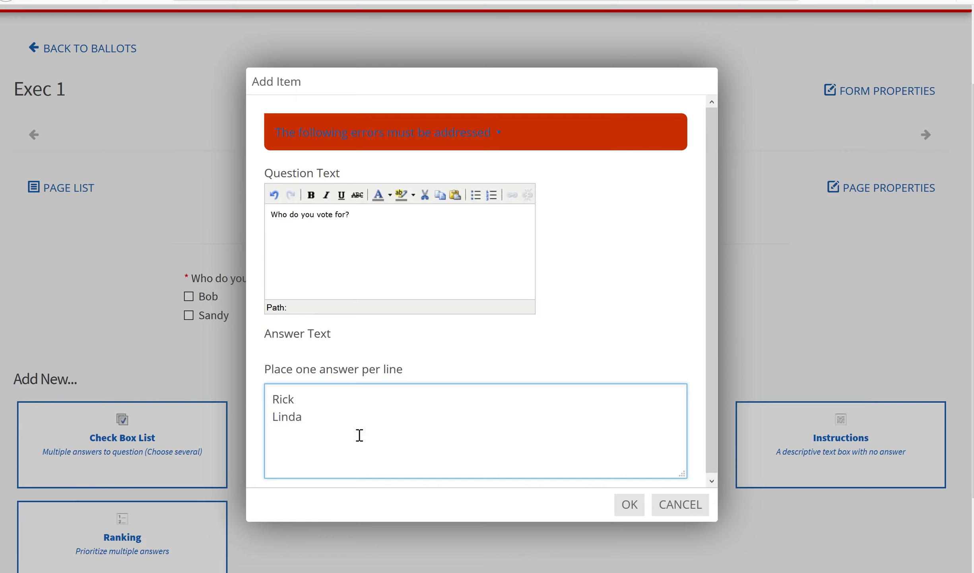
{"action": "left_click", "coordinate": [623, 510]}
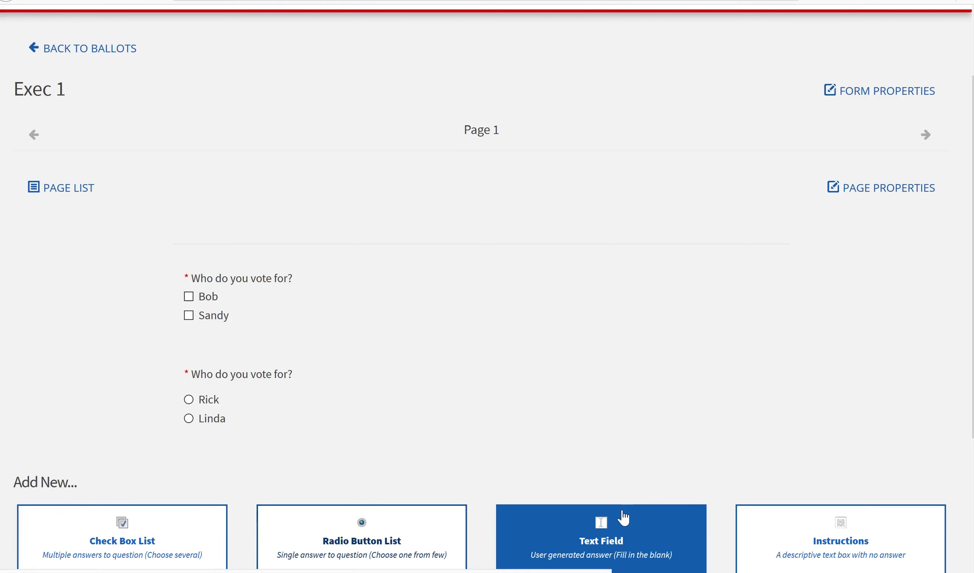
- Move the radio button question above the check box question on the ballot page
{"action": "scroll", "coordinate": [487, 286], "scroll_direction": "down", "scroll_amount": 3}
{"action": "scroll", "coordinate": [487, 286], "scroll_direction": "down", "scroll_amount": 2}
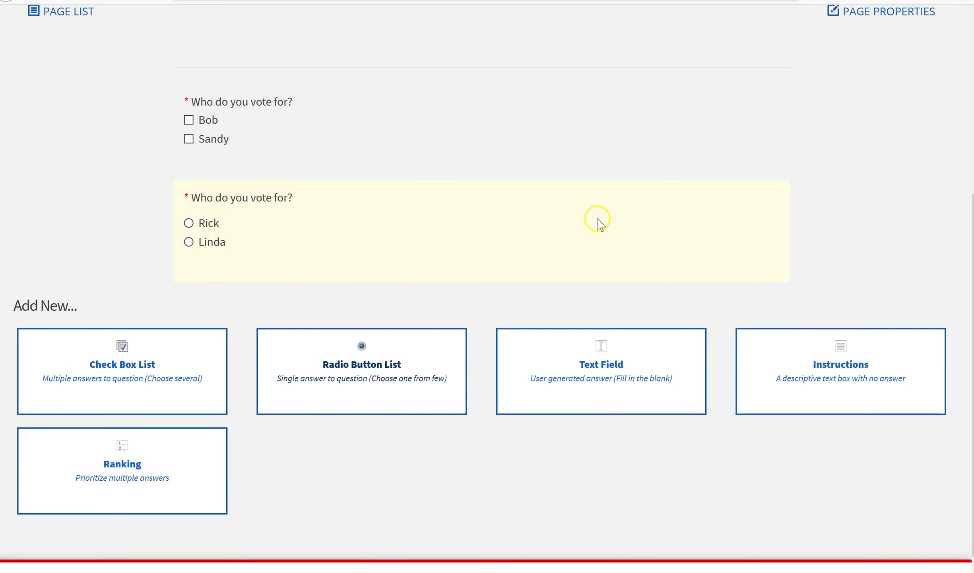
{"action": "left_click", "coordinate": [276, 204]}
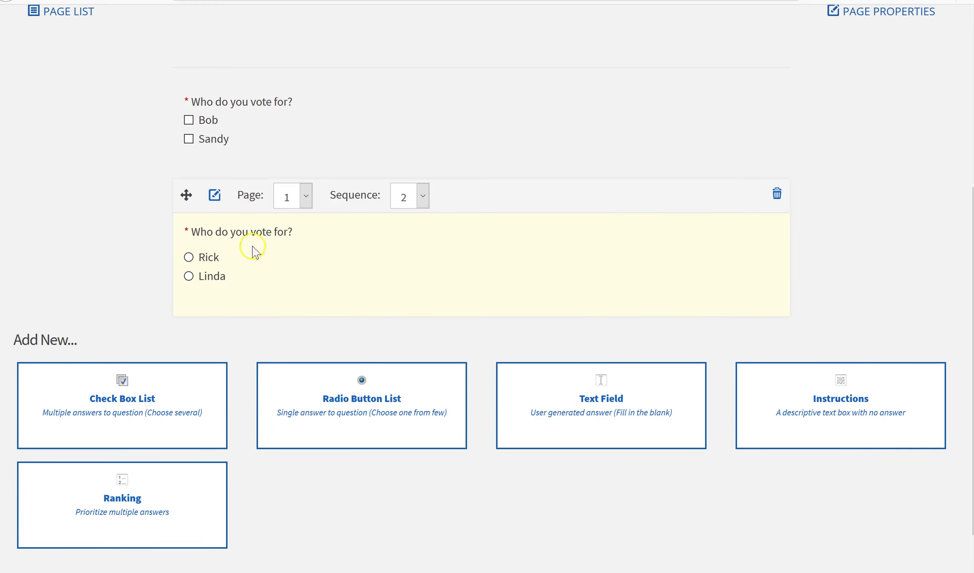
{"action": "left_click_drag", "start_coordinate": [186, 194], "coordinate": [235, 118]}
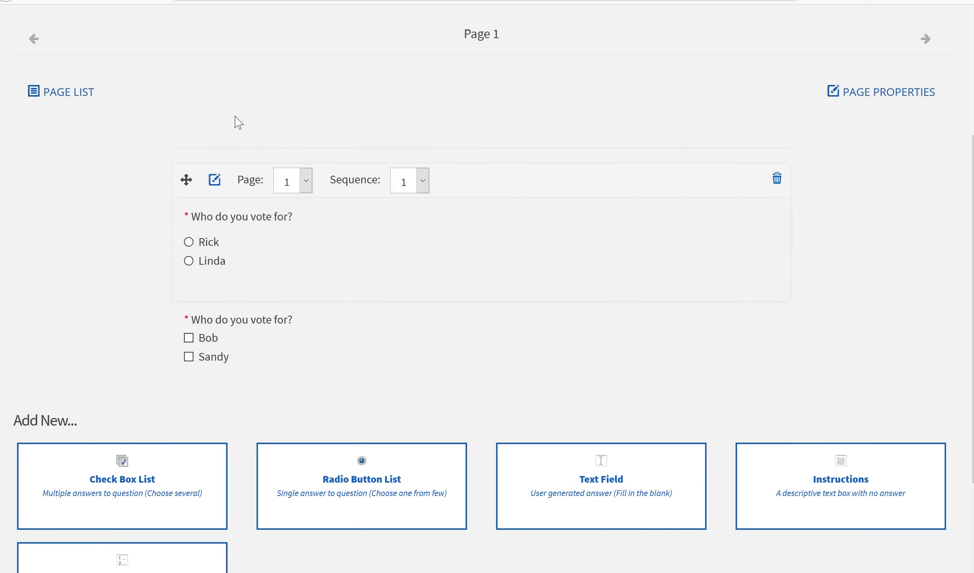
- Set the radio button question's sequence to 2 on the ballot page
{"action": "left_click", "coordinate": [305, 181]}
{"action": "left_click", "coordinate": [305, 181]}
{"action": "left_click", "coordinate": [422, 181]}
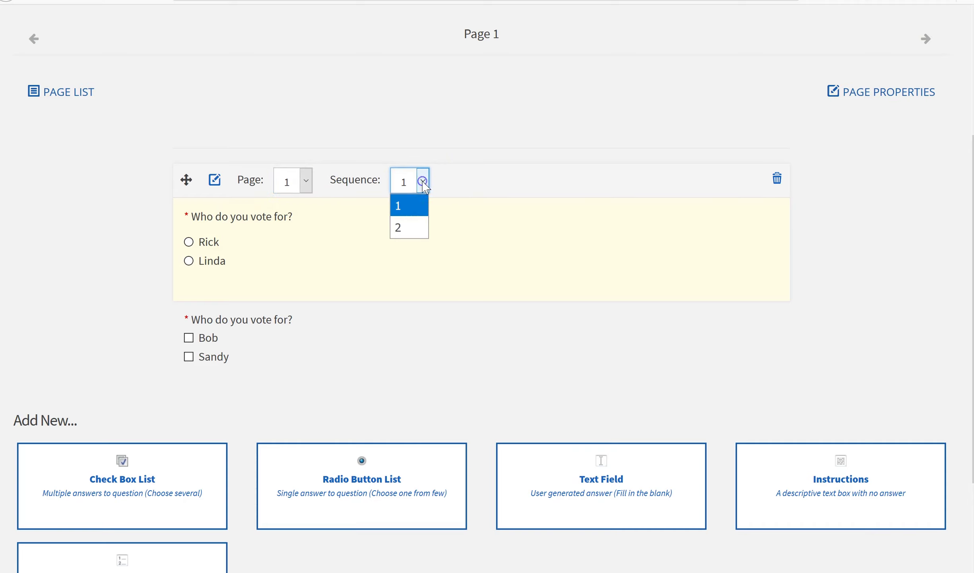
{"action": "left_click", "coordinate": [411, 229]}
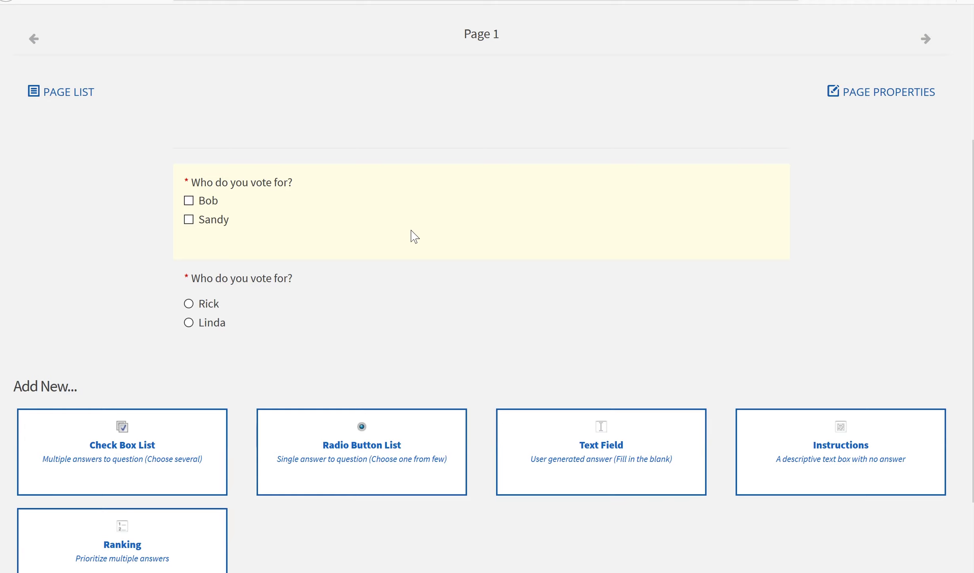
{"action": "left_click", "coordinate": [429, 231]}
- Return to the election's ballots, open its publishing options, select the election link, and save the options
{"action": "scroll", "coordinate": [428, 230], "scroll_direction": "up", "scroll_amount": 4}
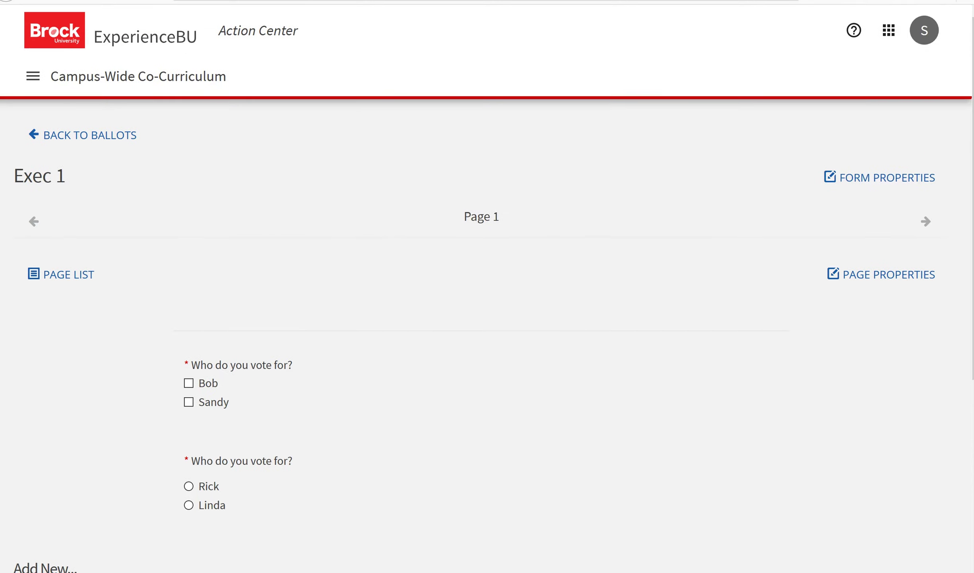
{"action": "left_click", "coordinate": [118, 137]}
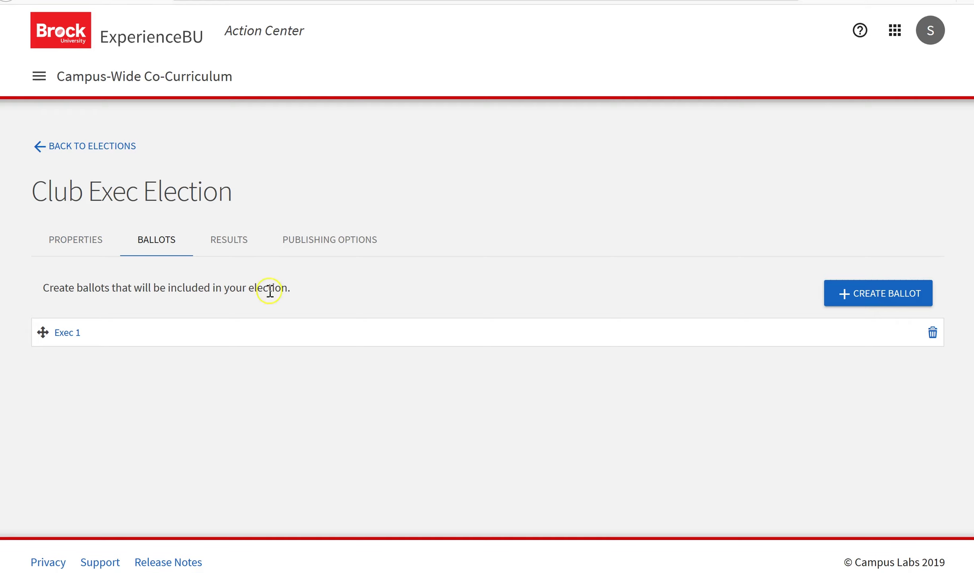
{"action": "left_click", "coordinate": [336, 243]}
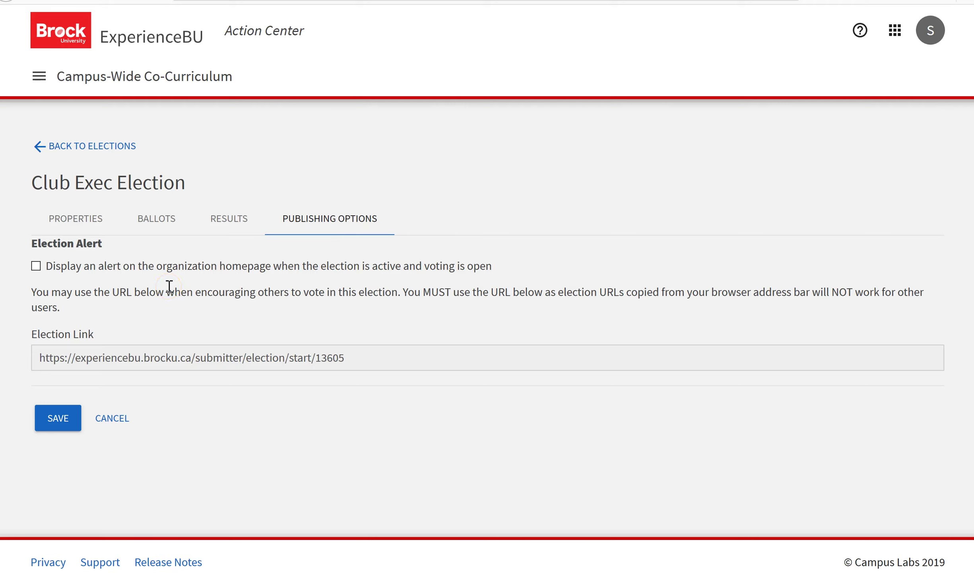
{"action": "left_click", "coordinate": [381, 368]}
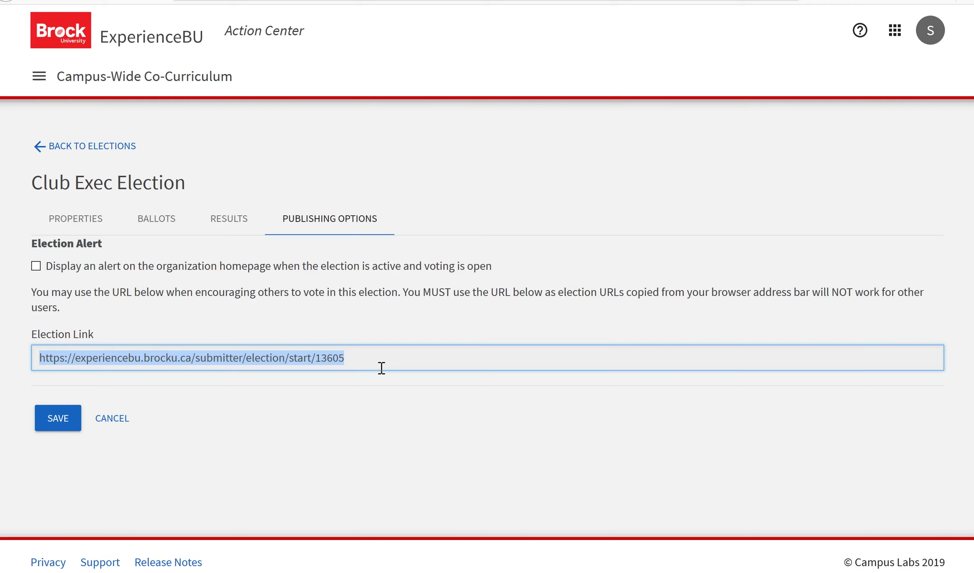
{"action": "left_click", "coordinate": [63, 416]}
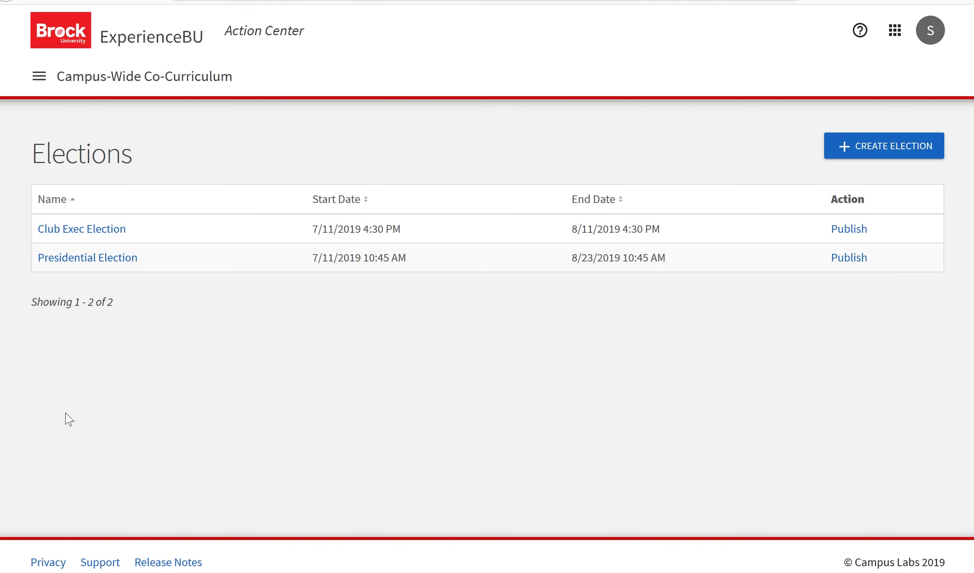
- Open the results of the Presidential Election and expand the Presidential Vote 1 ballot
{"action": "left_click", "coordinate": [119, 259]}
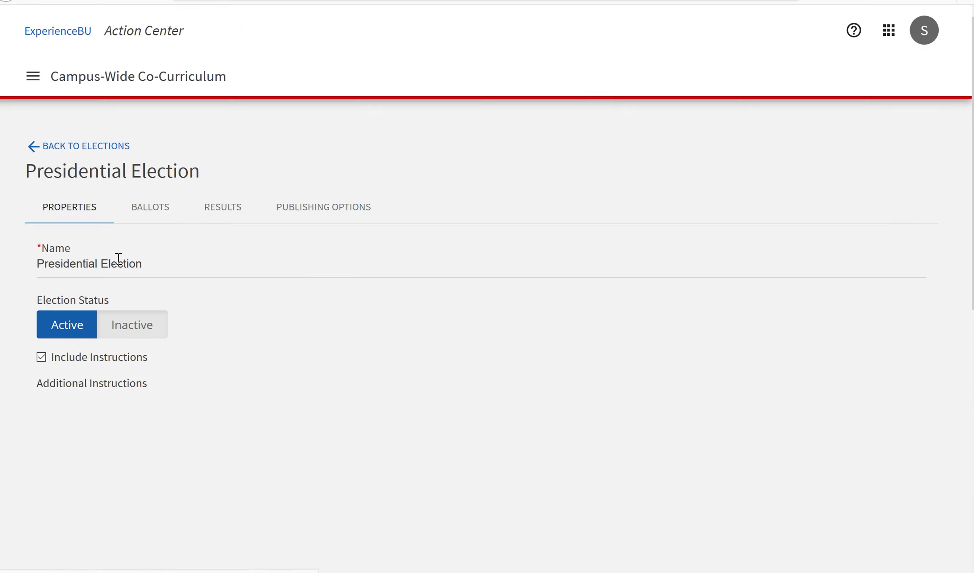
{"action": "left_click", "coordinate": [226, 254]}
{"action": "left_click", "coordinate": [230, 207]}
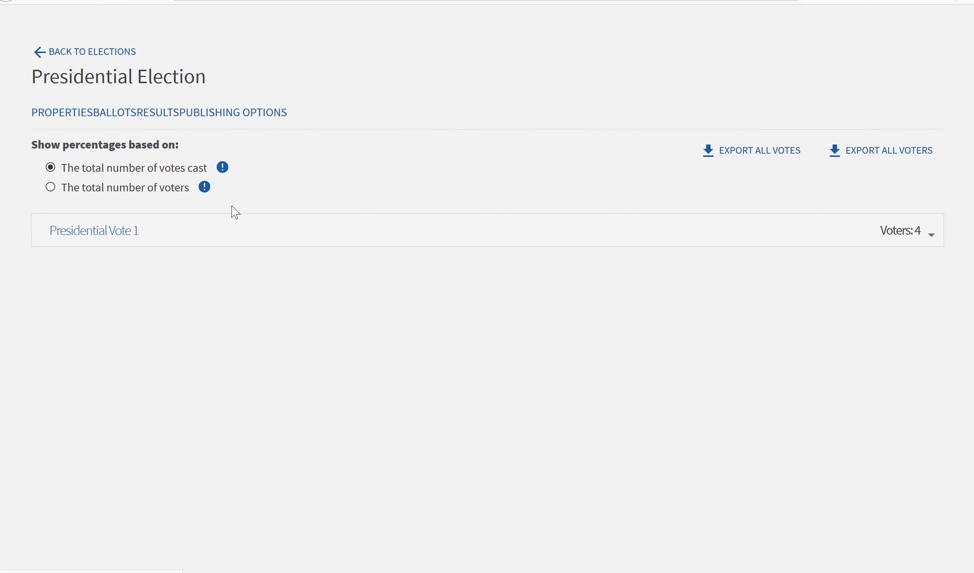
{"action": "left_click", "coordinate": [437, 321]}
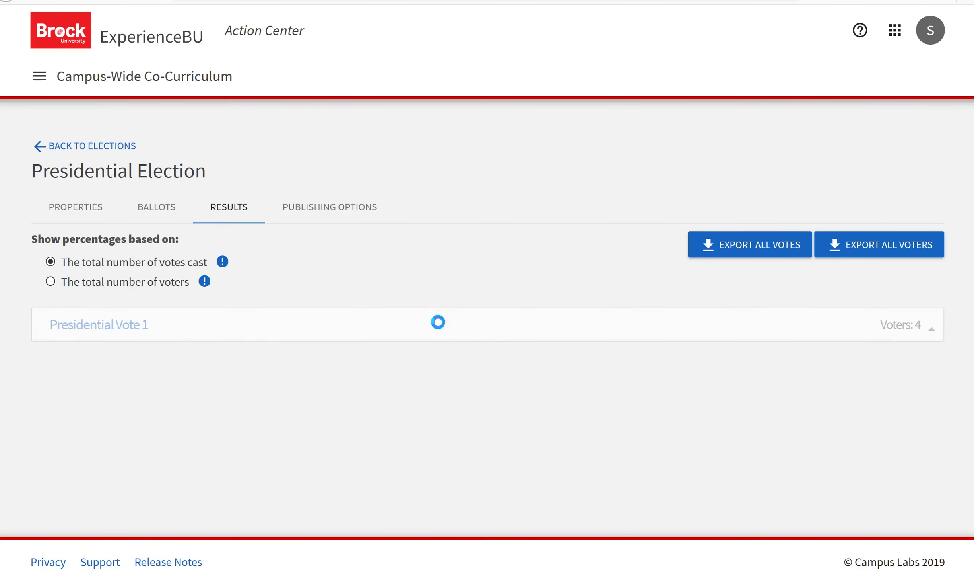